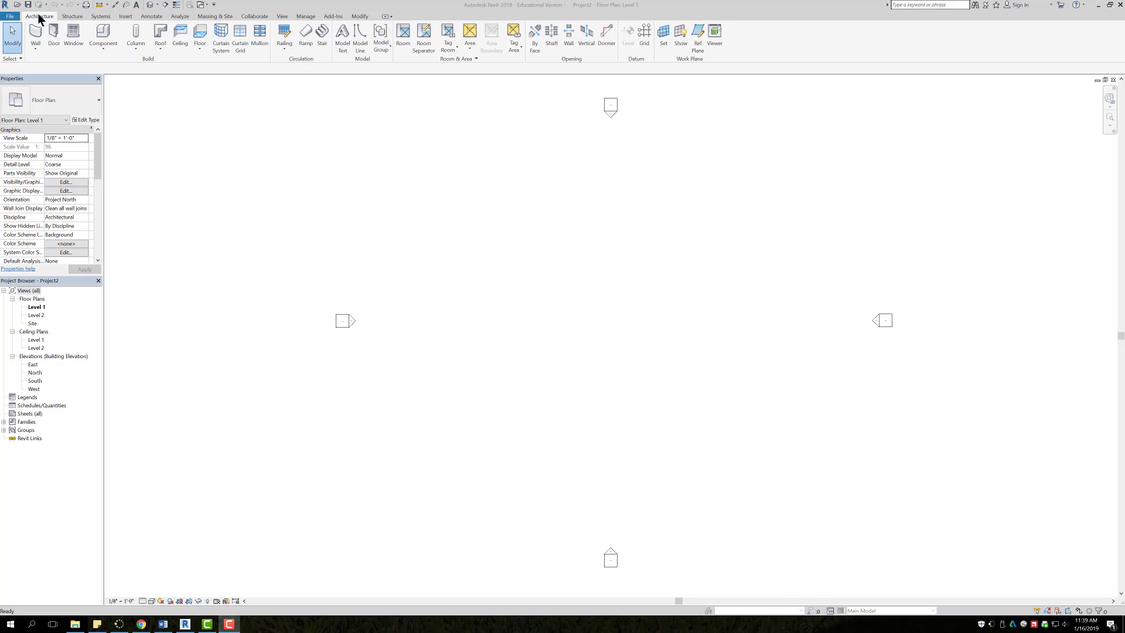
- Start a grid with the 1/4" Bubble type and review its type properties without changes
left_click(645, 37)
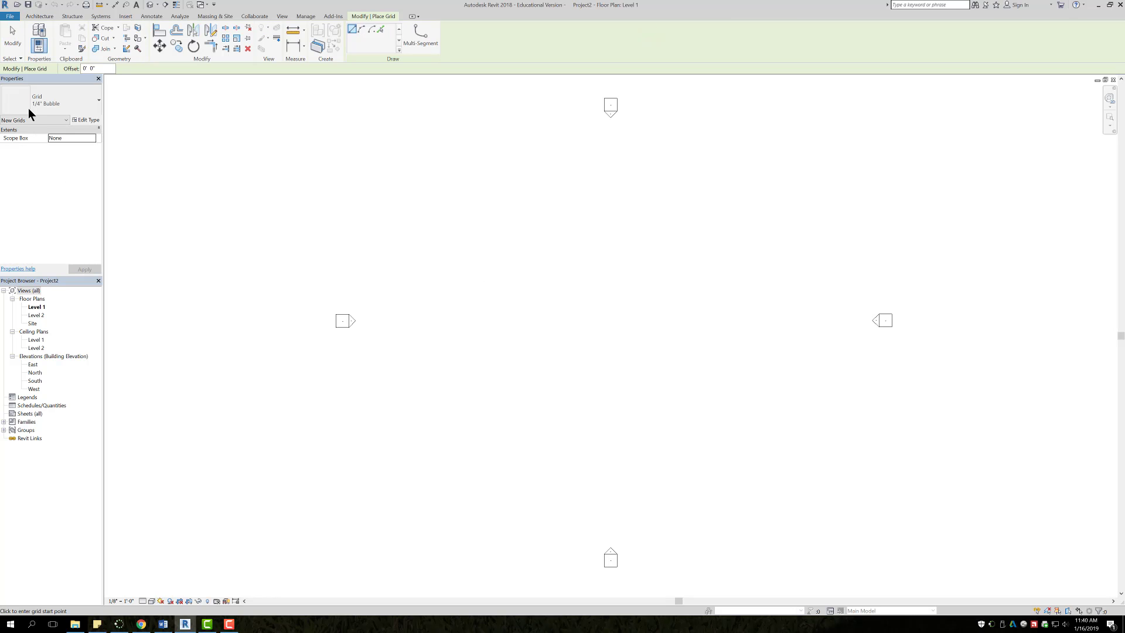
left_click(69, 105)
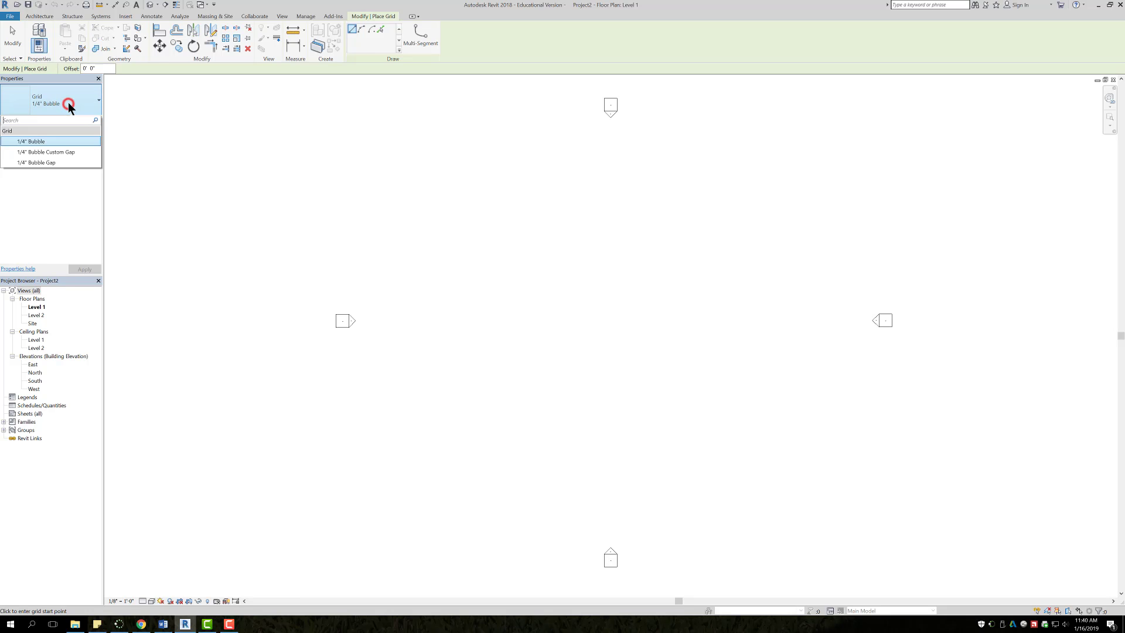
left_click(54, 142)
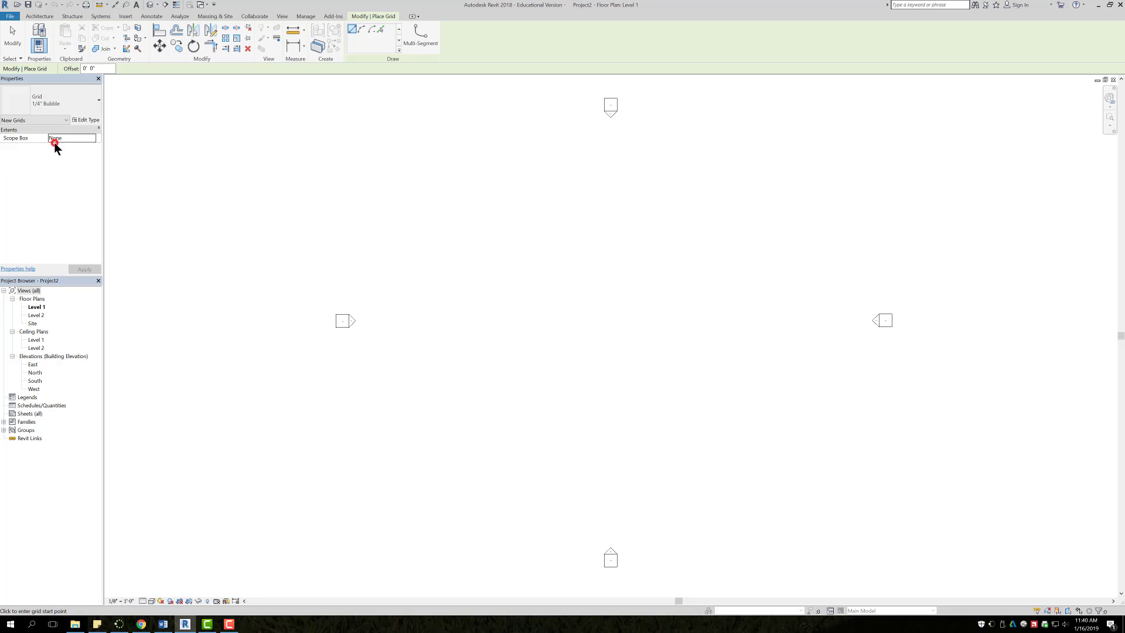
left_click(86, 119)
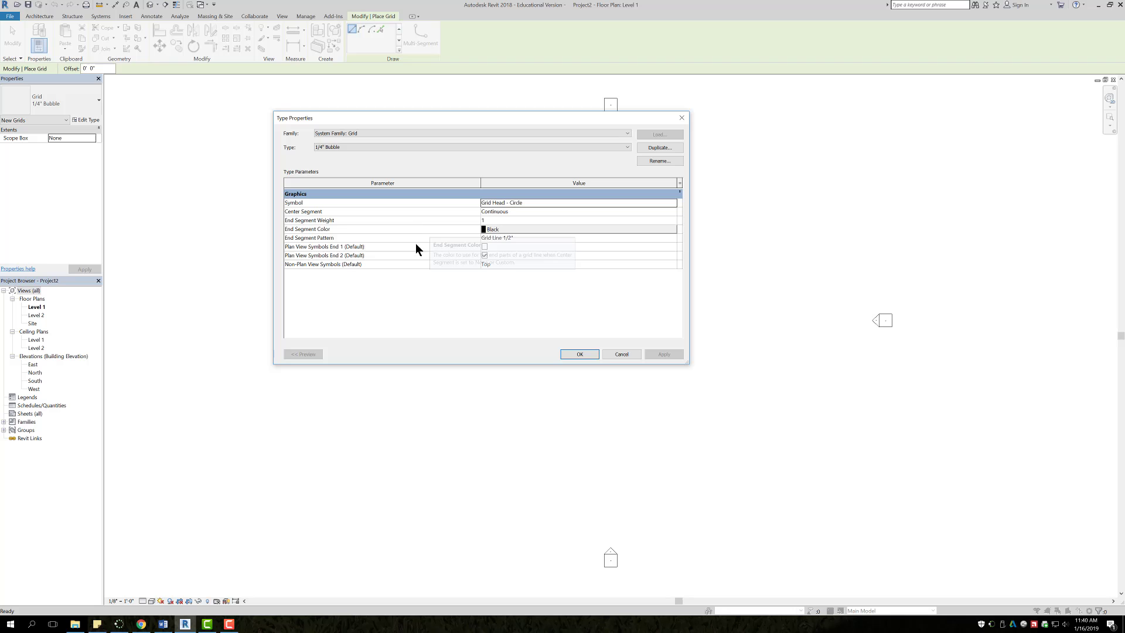
left_click(622, 354)
- Draw vertical grids 1, 2 and 3 top to bottom, 20'-0" apart with aligned ends
middle_click_drag(429, 254, 385, 257)
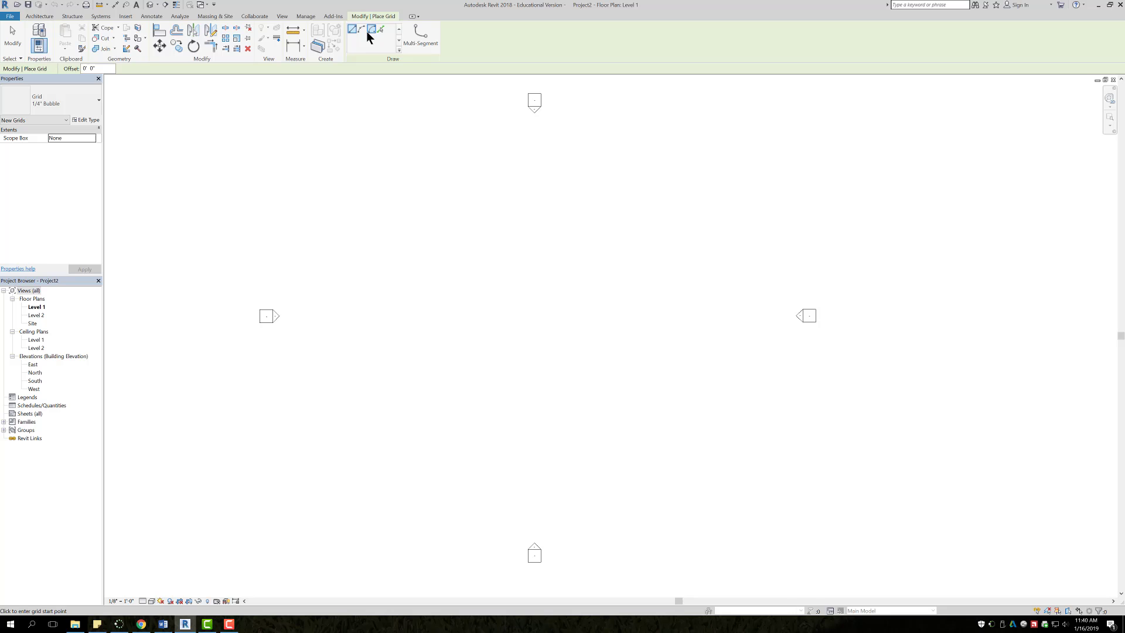
left_click(353, 142)
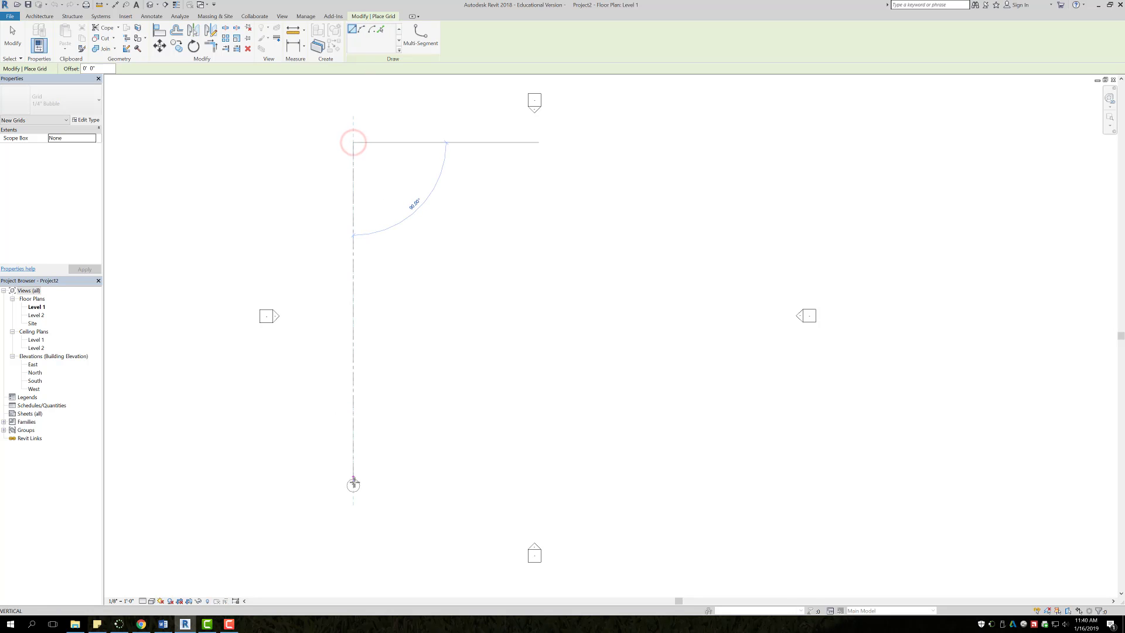
left_click(353, 502)
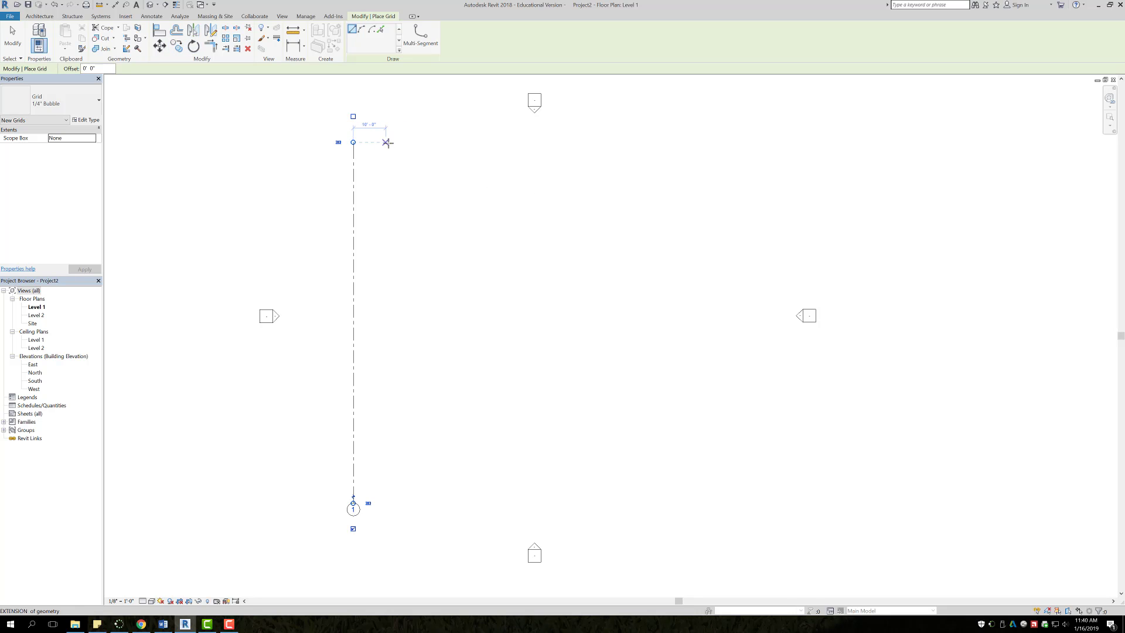
left_click(417, 144)
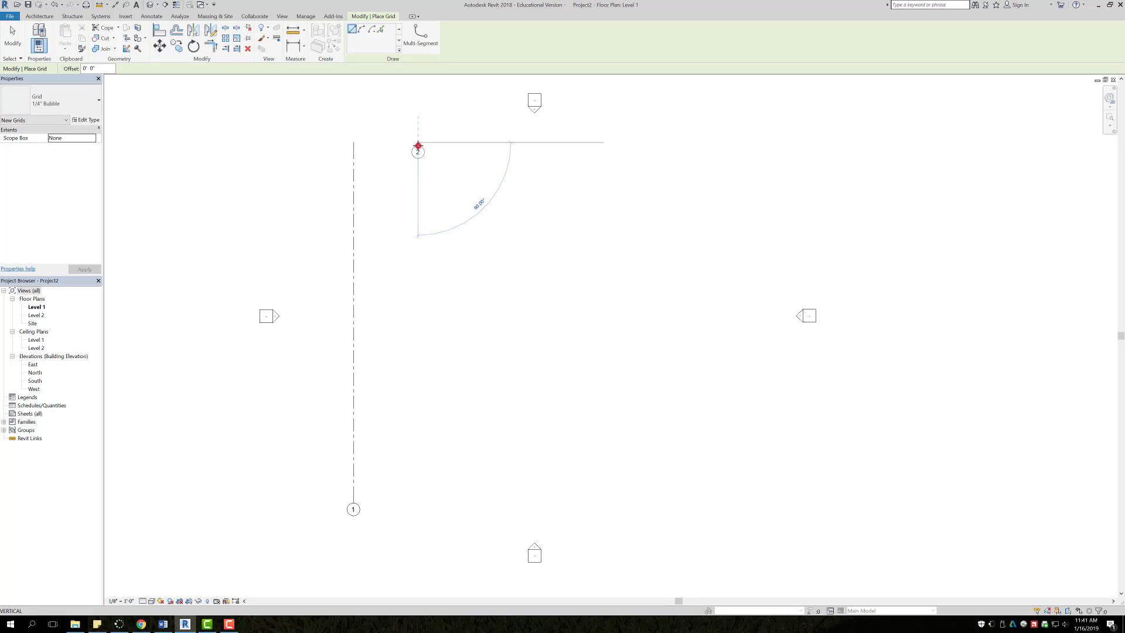
left_click(417, 505)
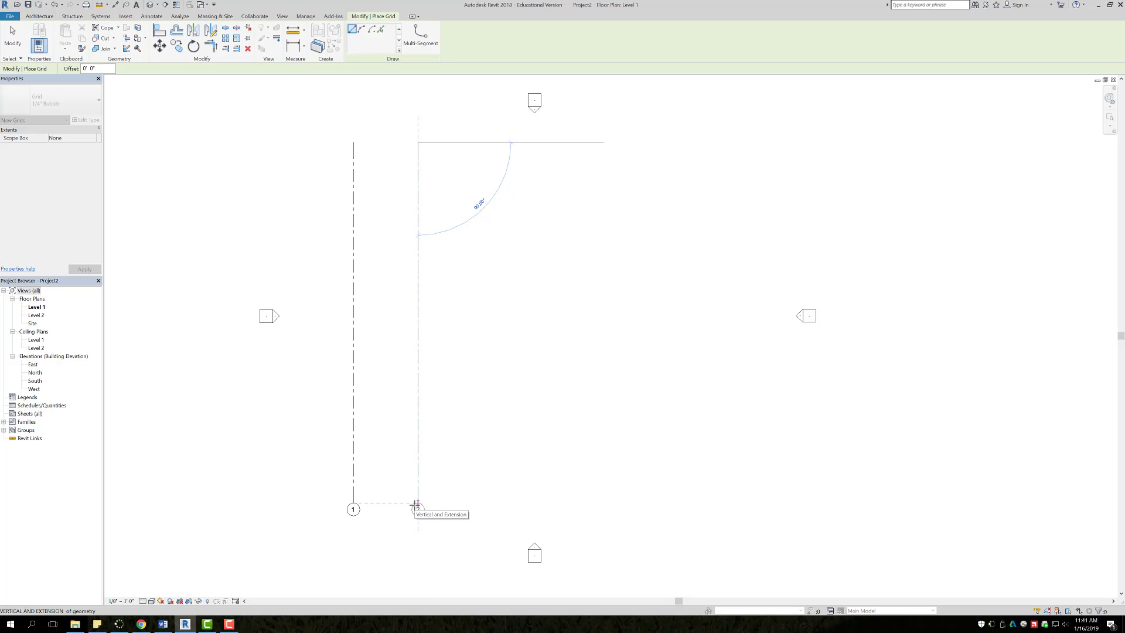
left_click(416, 503)
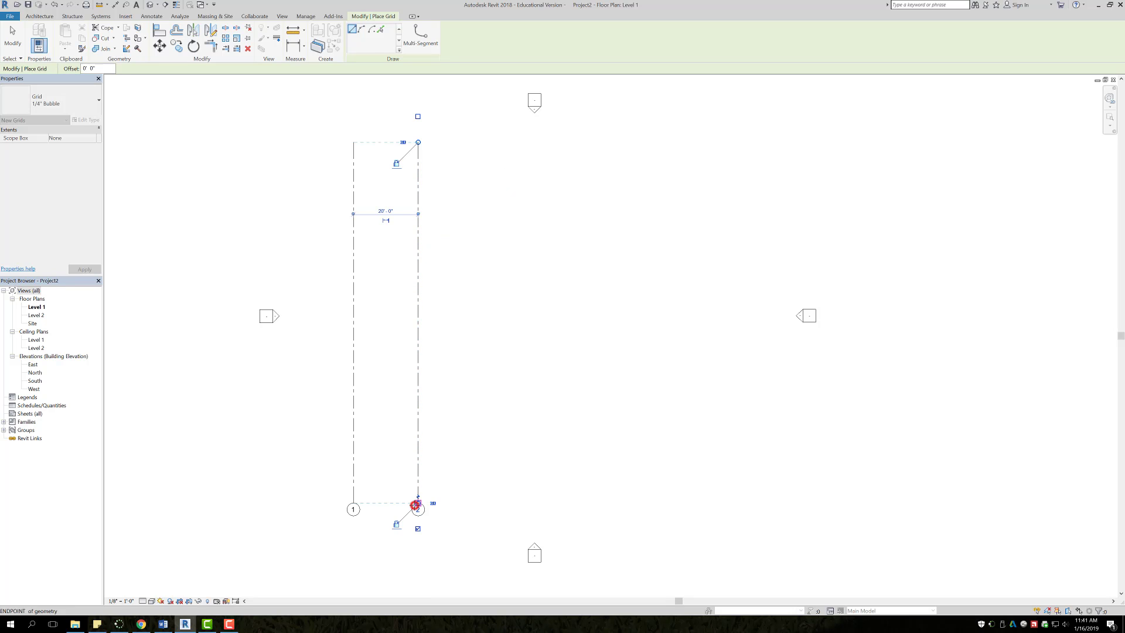
left_click(483, 142)
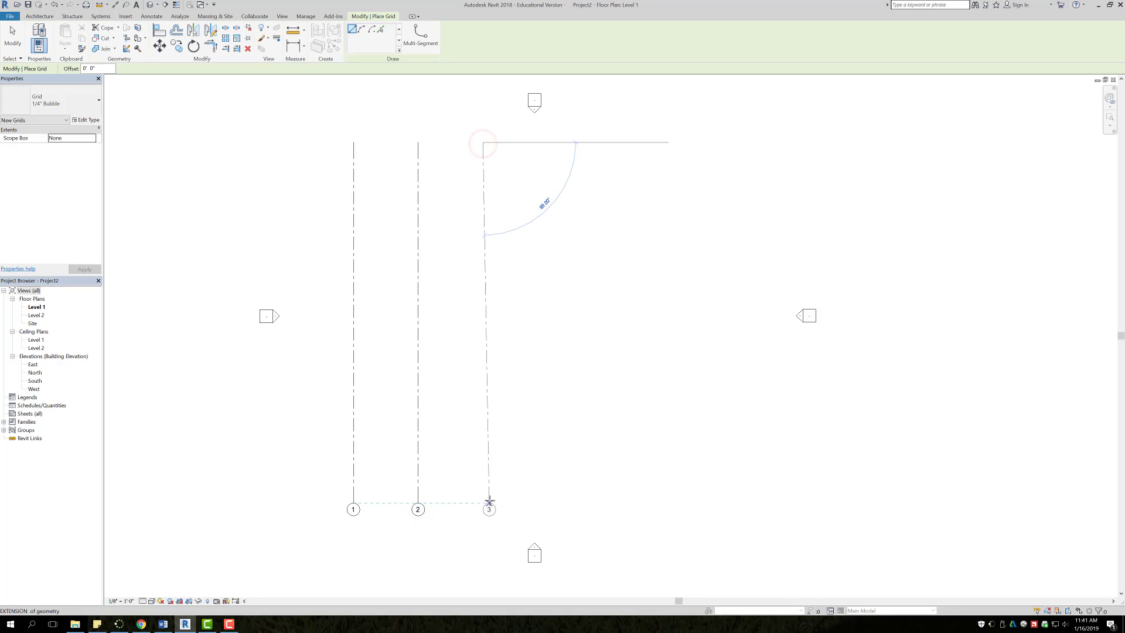
left_click(488, 502)
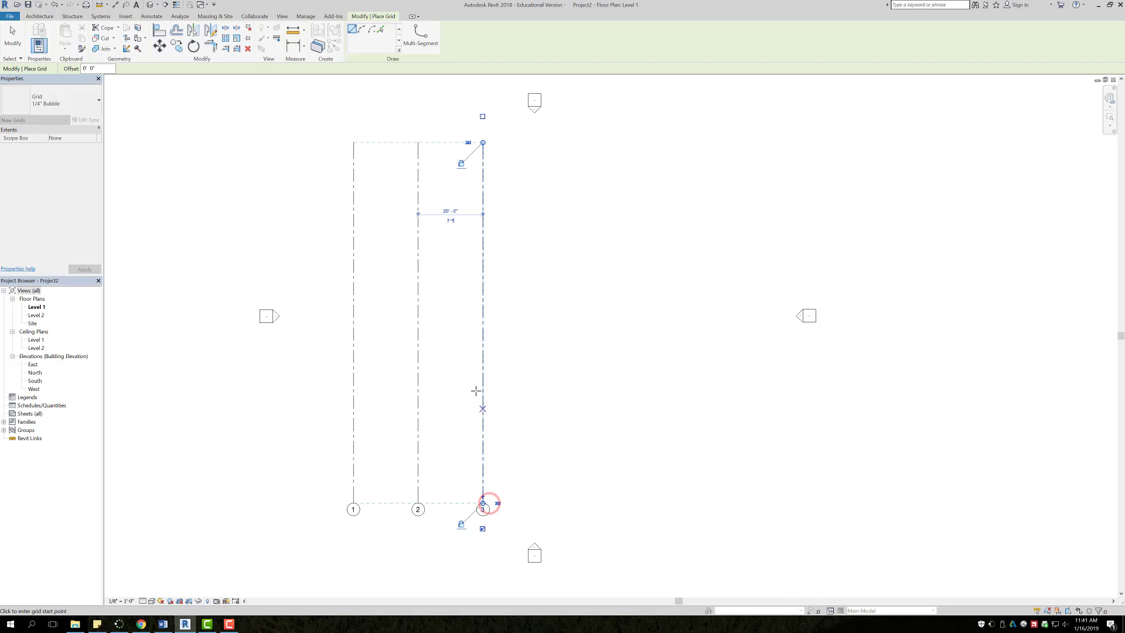
- Draw horizontal grids 4, 5 and 6 left to right across grids 1–3, then exit
left_click(284, 196)
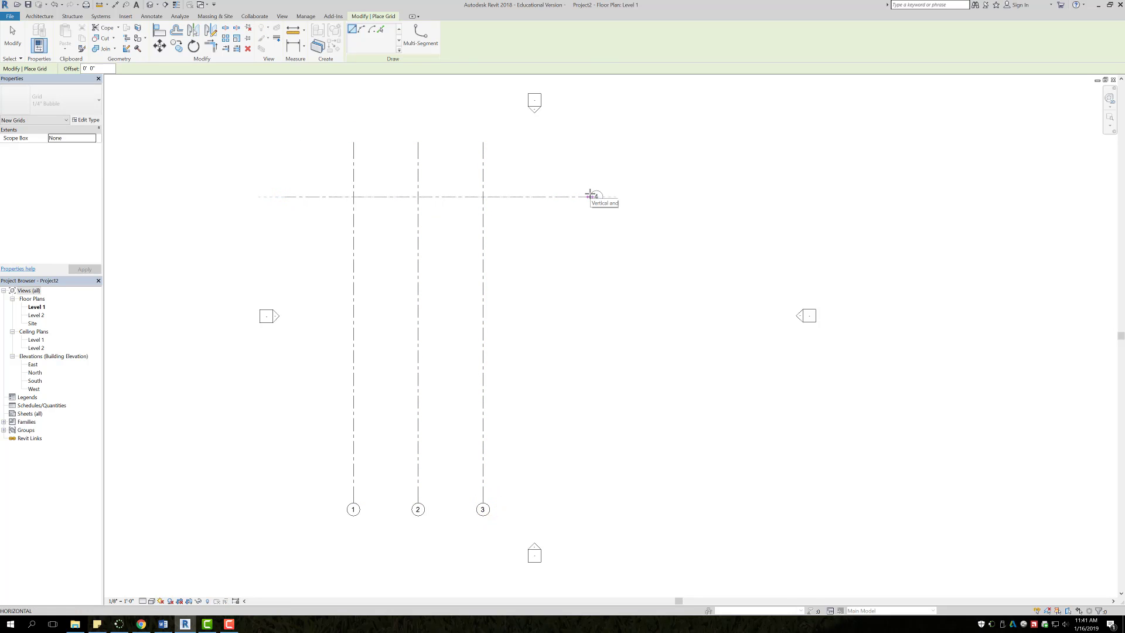
left_click(590, 196)
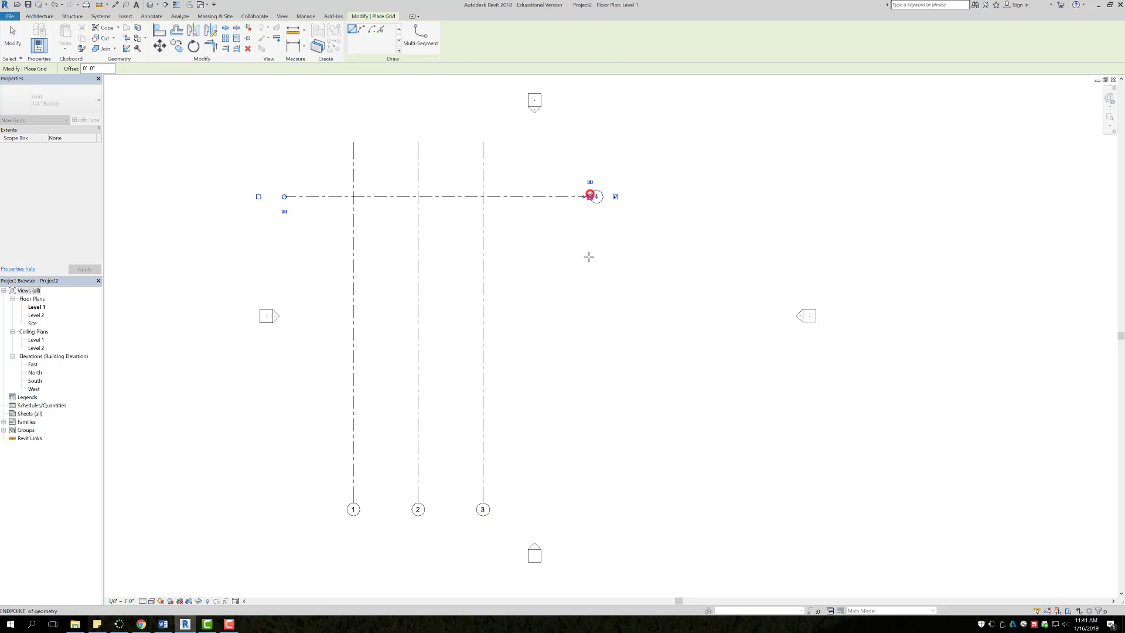
left_click(296, 305)
left_click(604, 304)
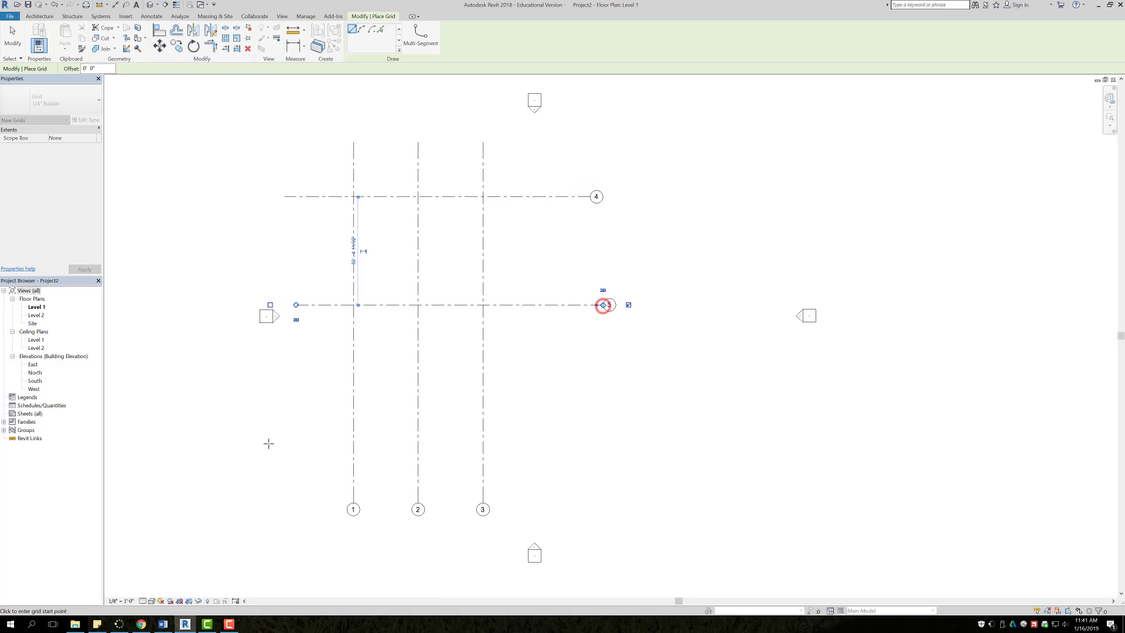
left_click(303, 430)
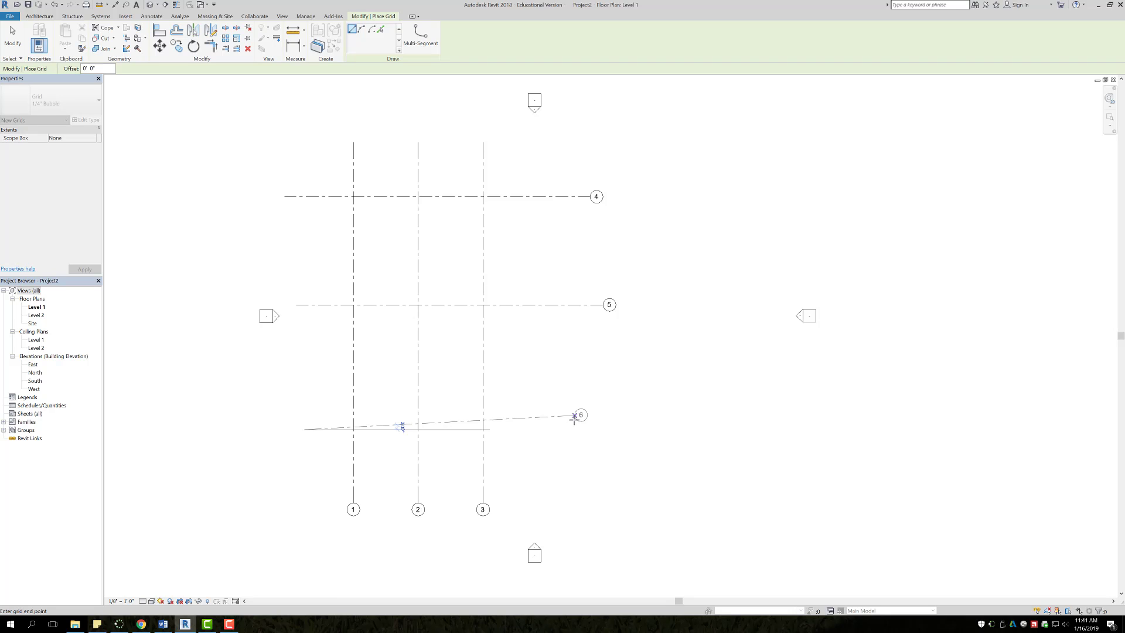
left_click(602, 430)
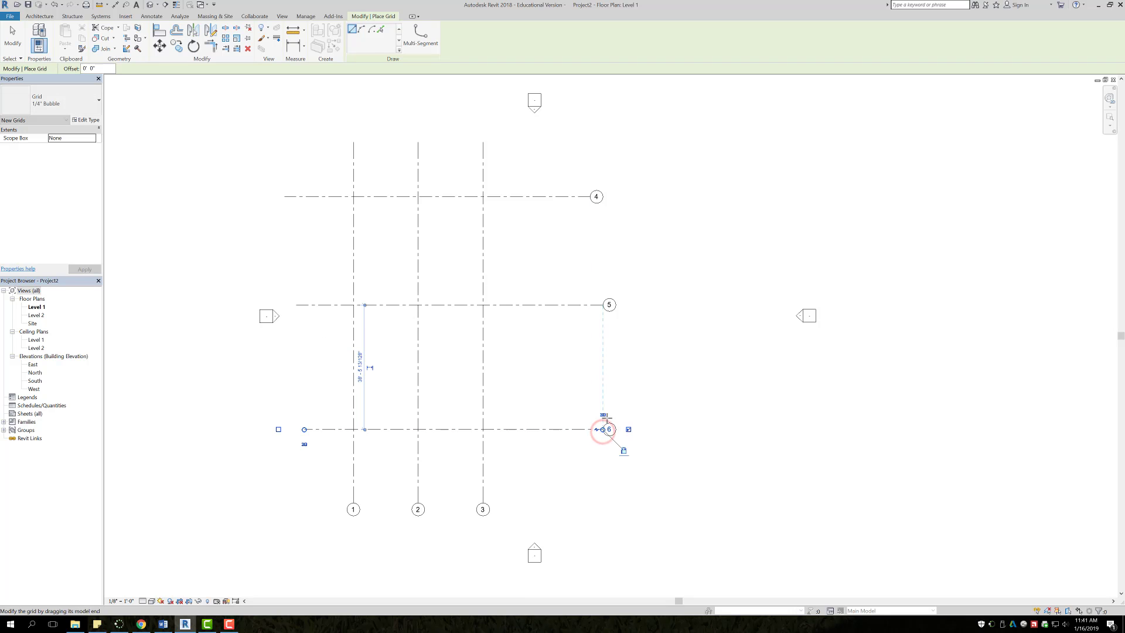
key("Escape")
key("Escape")
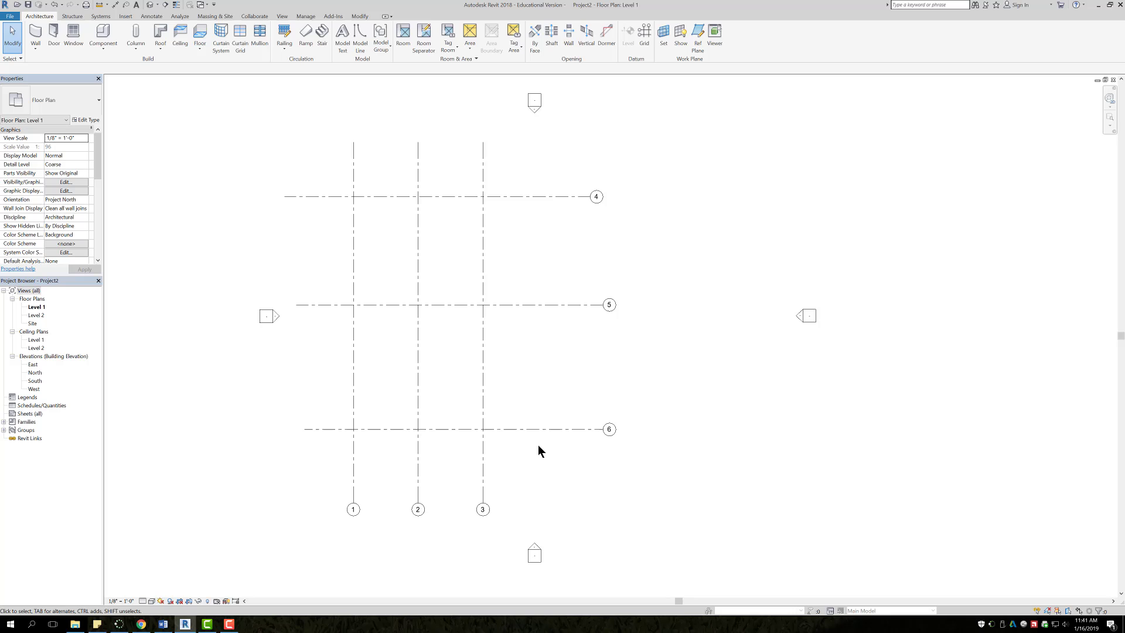
- Relabel the top horizontal grid from 4 to A
left_click(598, 198)
left_click(596, 197)
left_click(596, 224)
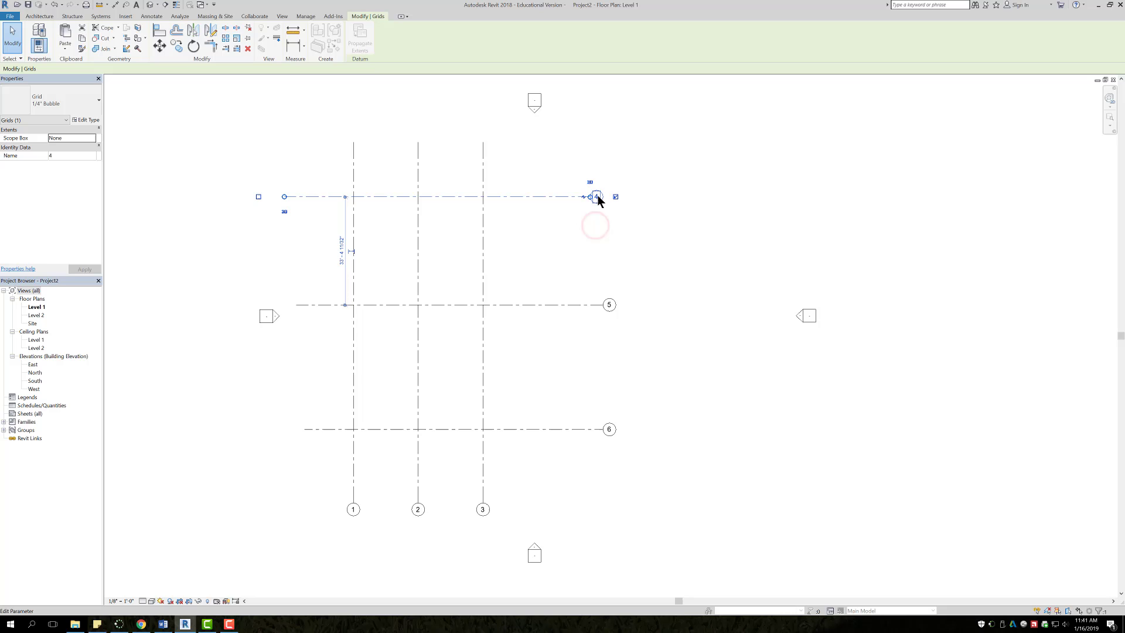
left_click(596, 197)
left_click(587, 199)
type("A")
left_click(568, 235)
- Relabel the middle horizontal grid from 5 to B
left_click(609, 305)
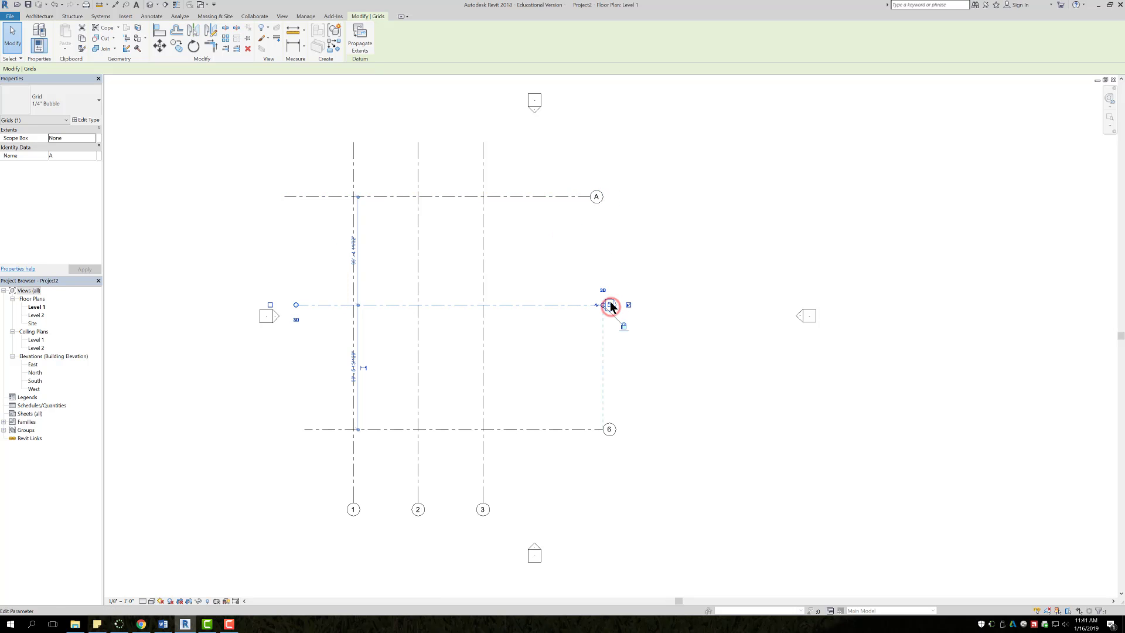
left_click(610, 304)
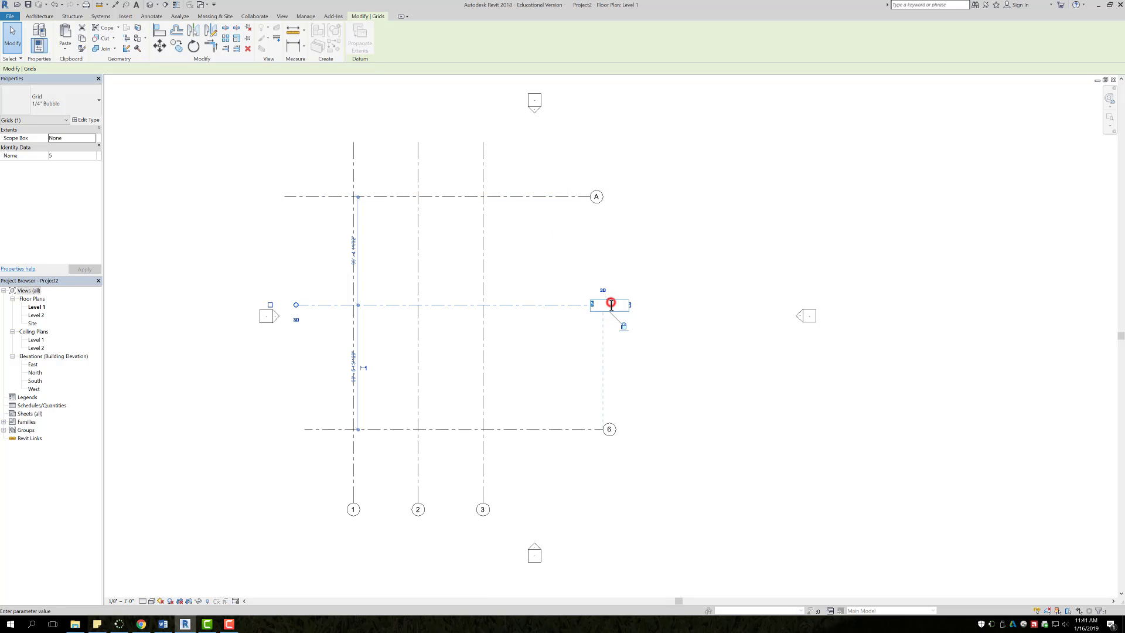
type("B")
left_click(686, 346)
- Relabel the bottom horizontal grid from 6 to C and clear the selection
left_click(610, 430)
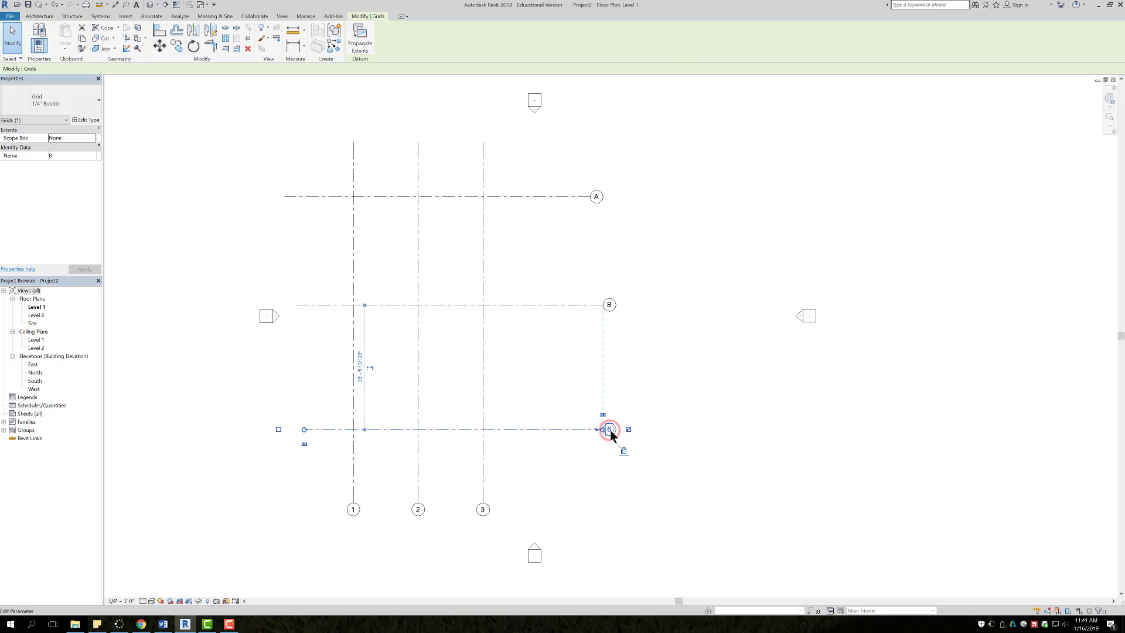
left_click(609, 430)
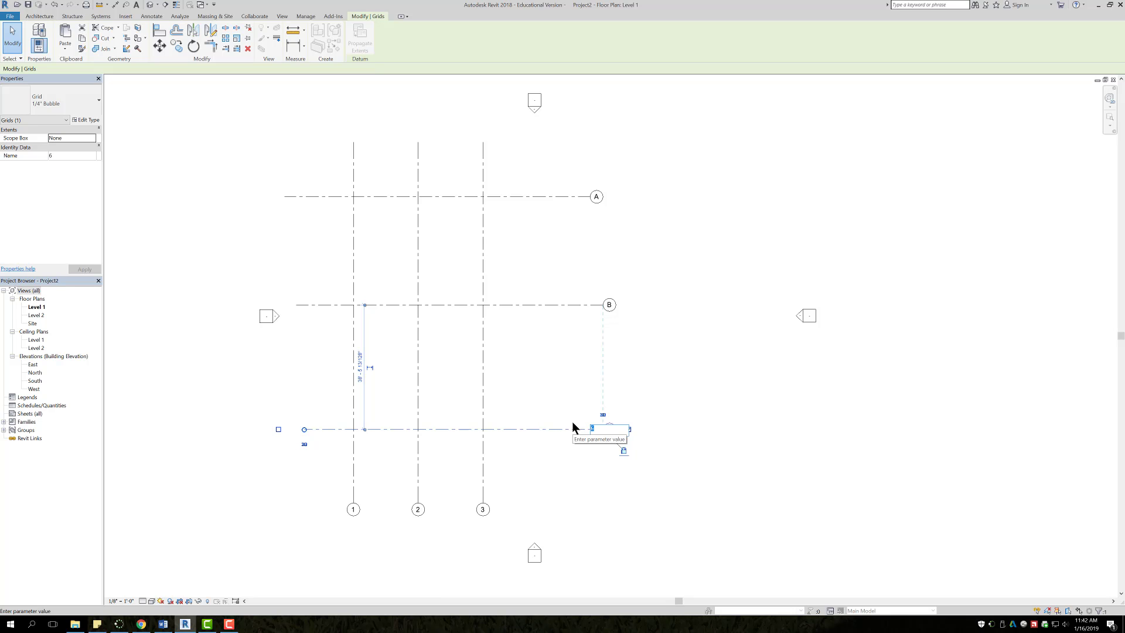
type("C")
left_click(653, 373)
left_click(680, 376)
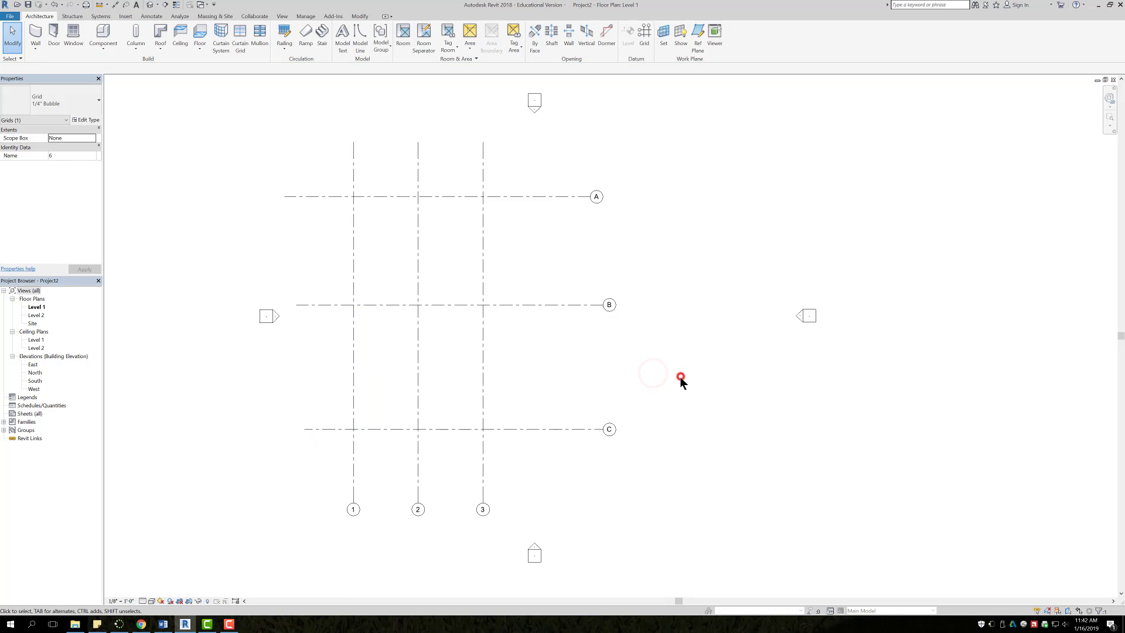
- Set the spacing between grids A and B to 30' using grid A's temporary dimension
left_click(384, 196)
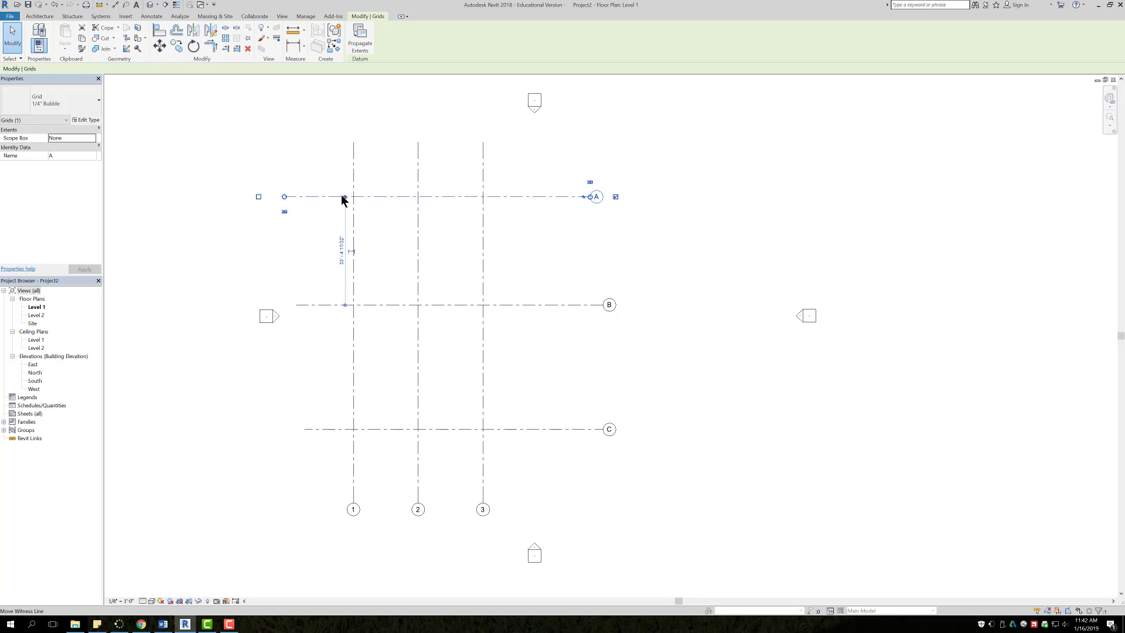
left_click(343, 252)
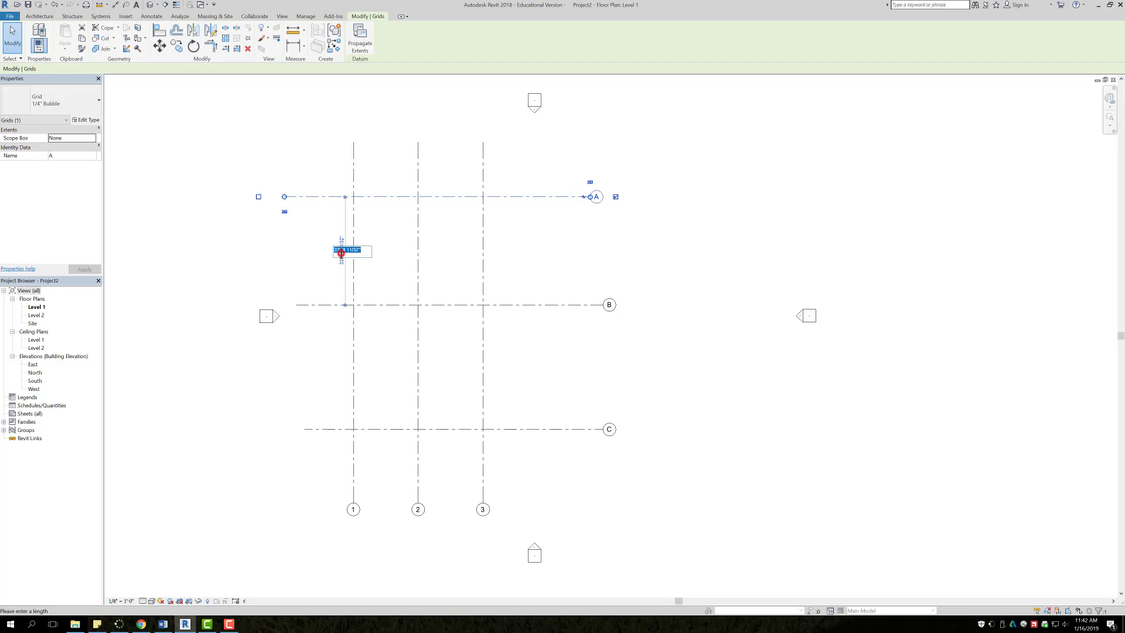
left_click(364, 250)
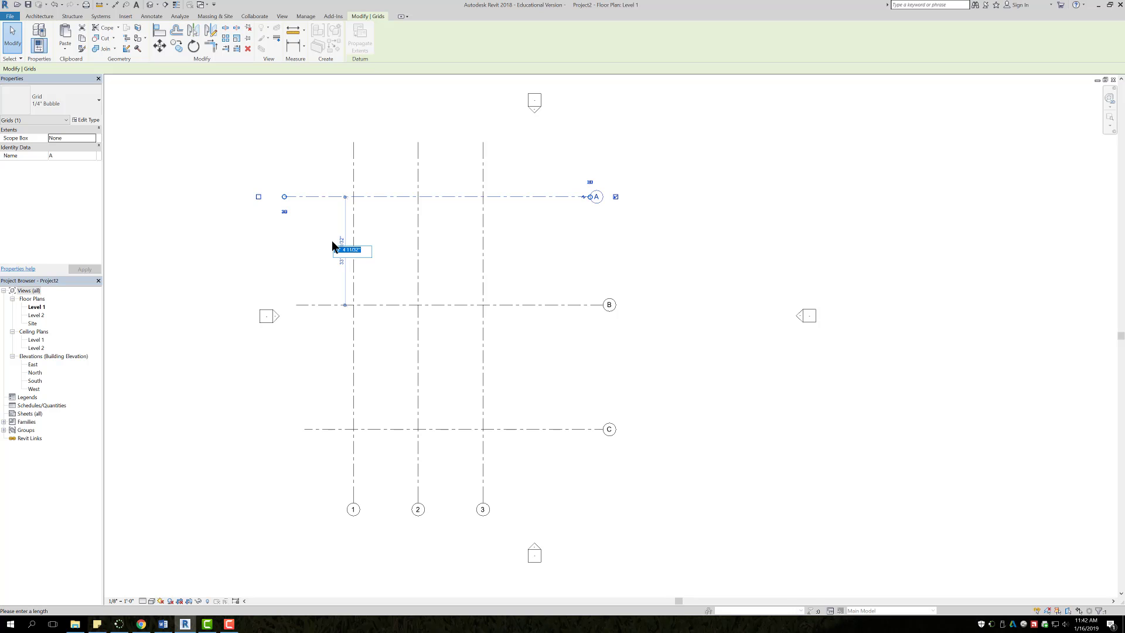
key("BackSpace")
type("30")
key("Return")
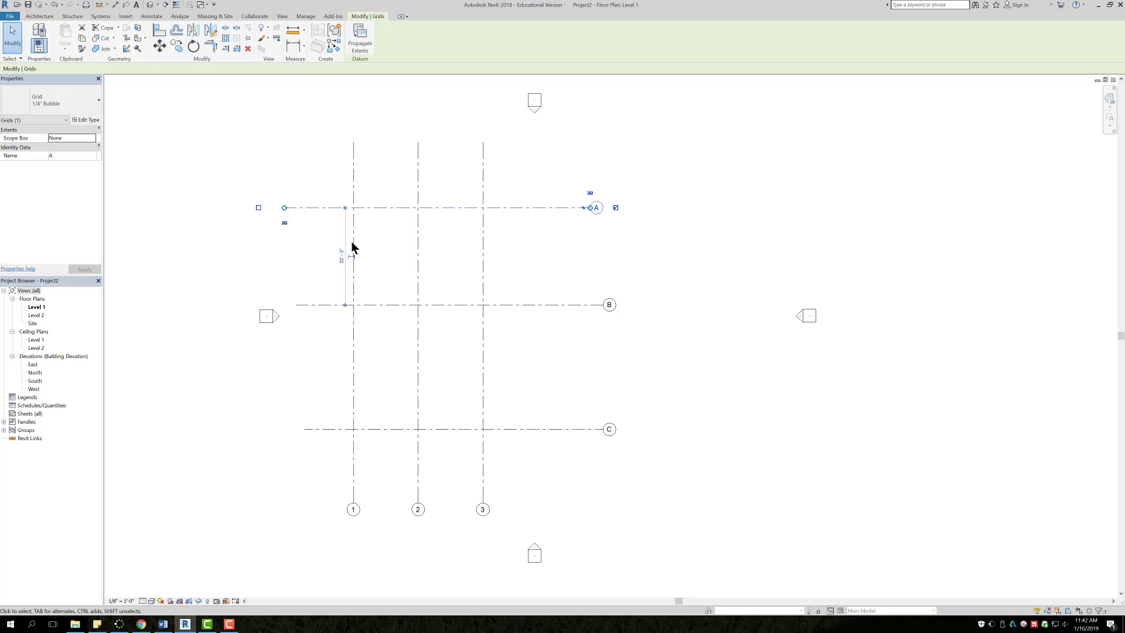
- Inspect the spacing of grids B and 2 without changing anything
left_click(441, 304)
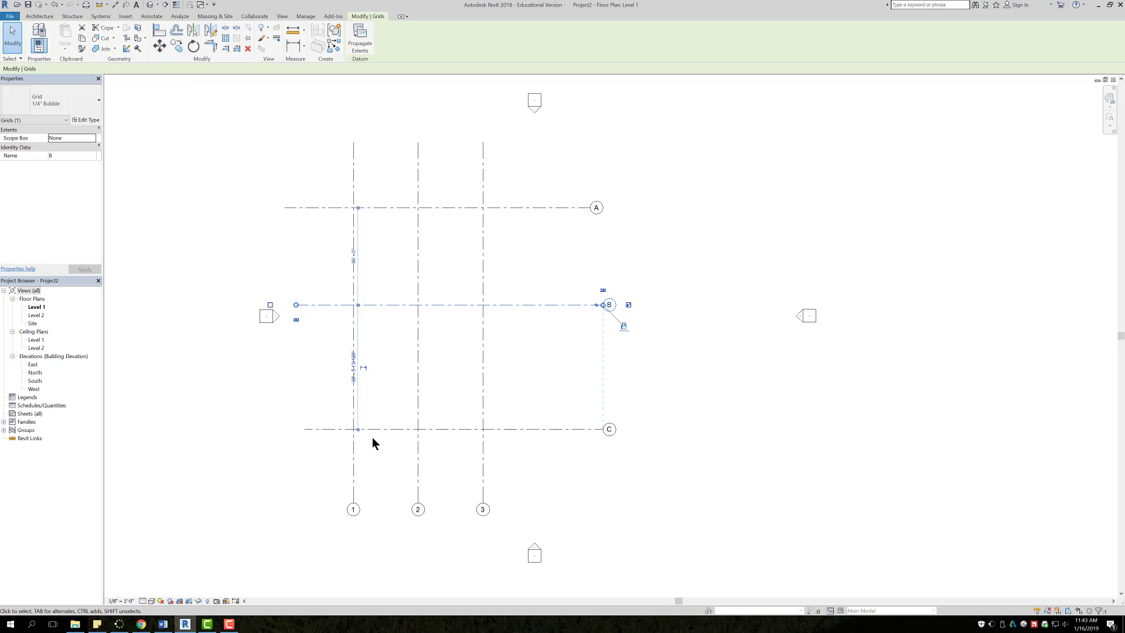
left_click(635, 379)
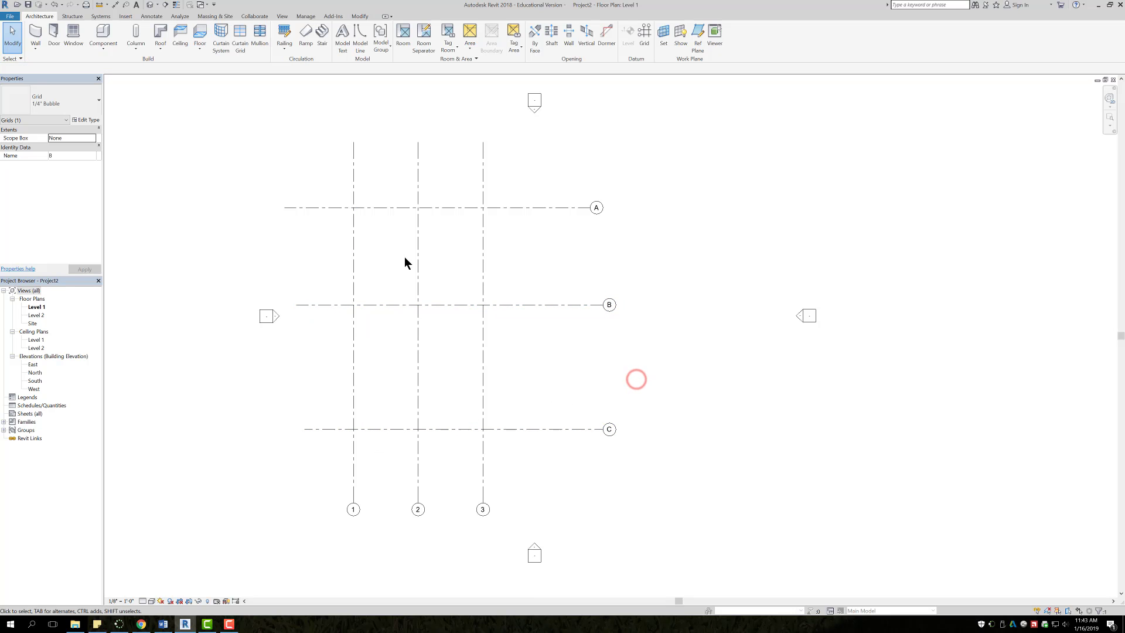
left_click(417, 266)
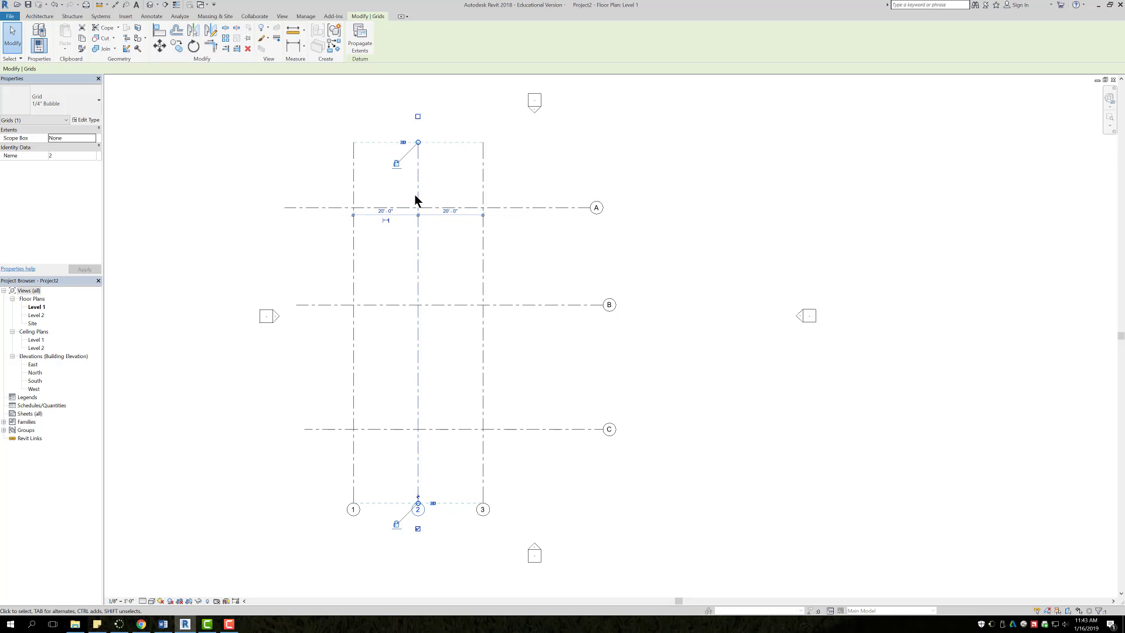
left_click(670, 353)
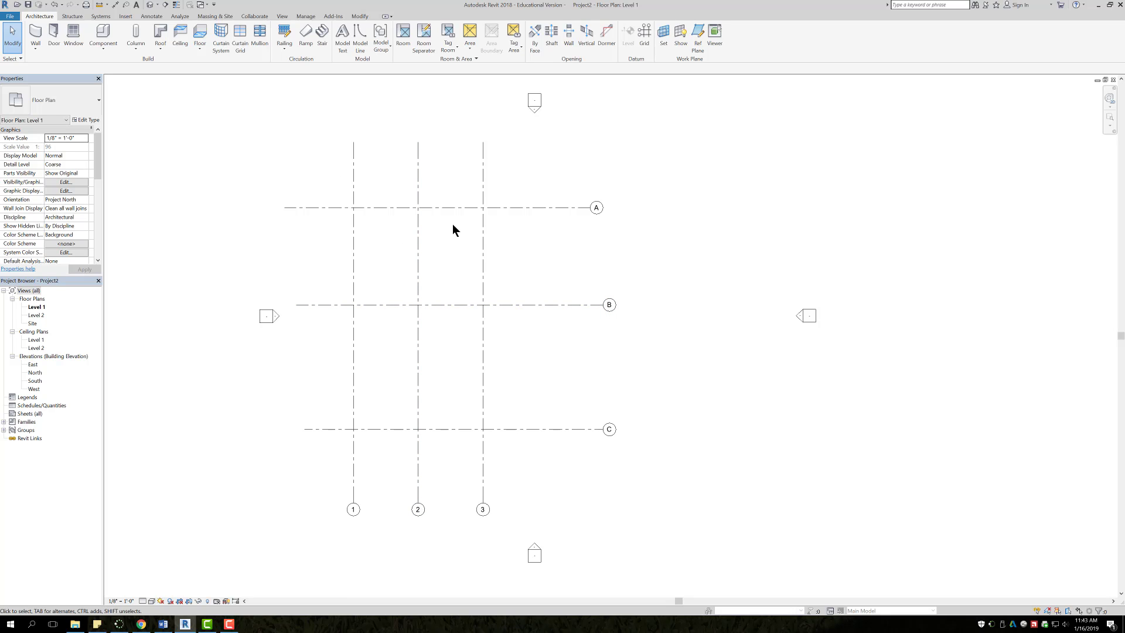
- Draw walls A/1 to C/3 to A/3 and back to A/1, closing a triangle
left_click(34, 34)
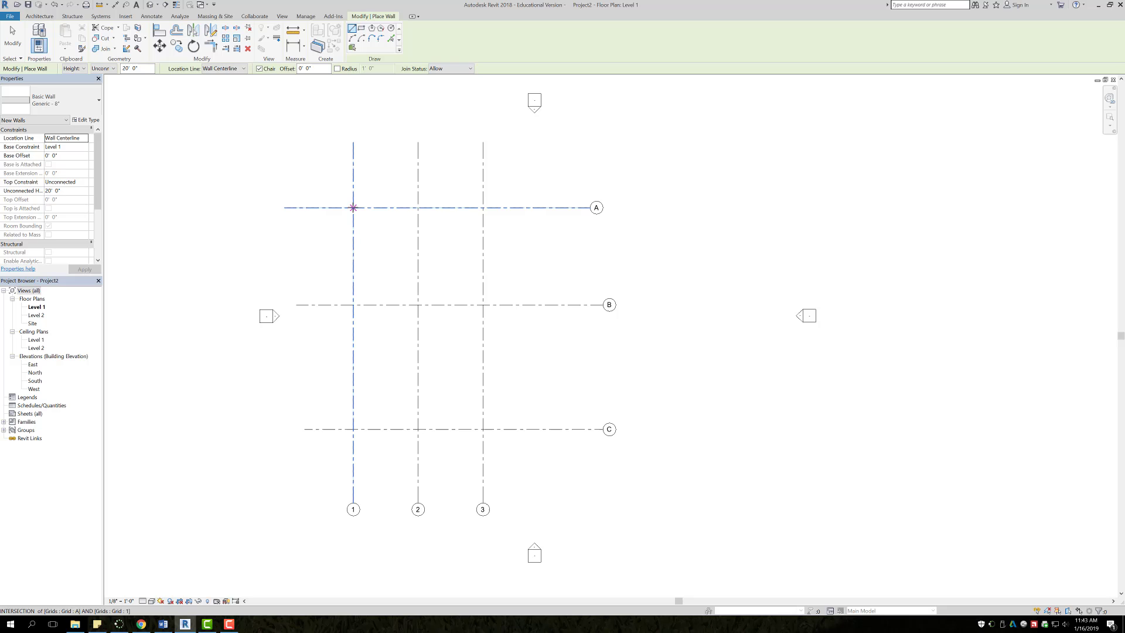
left_click(353, 207)
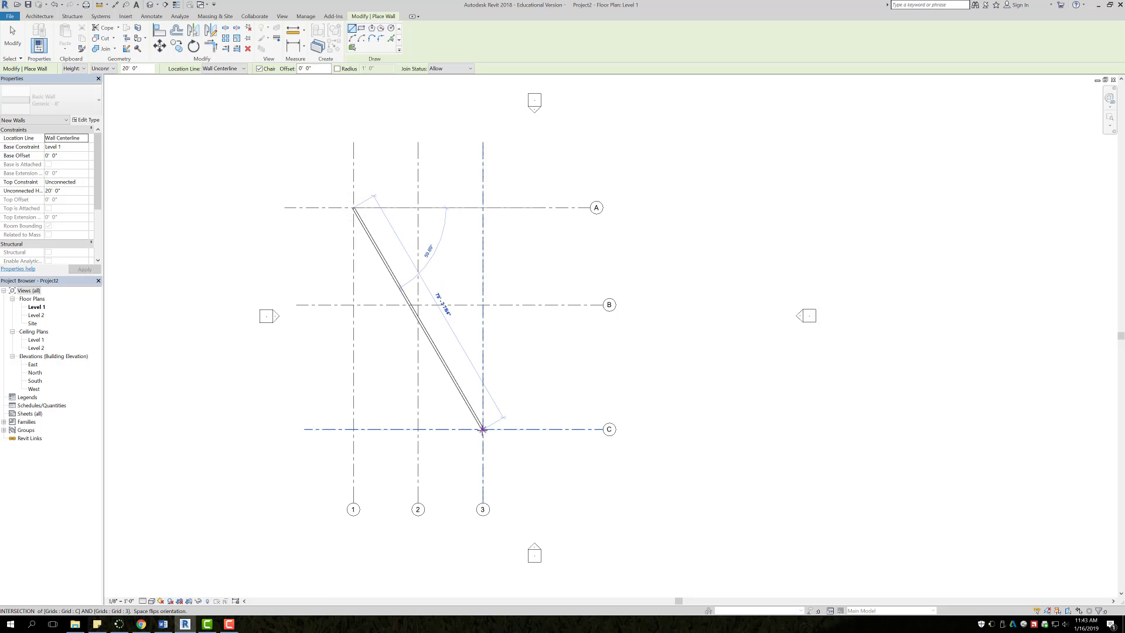
left_click(483, 429)
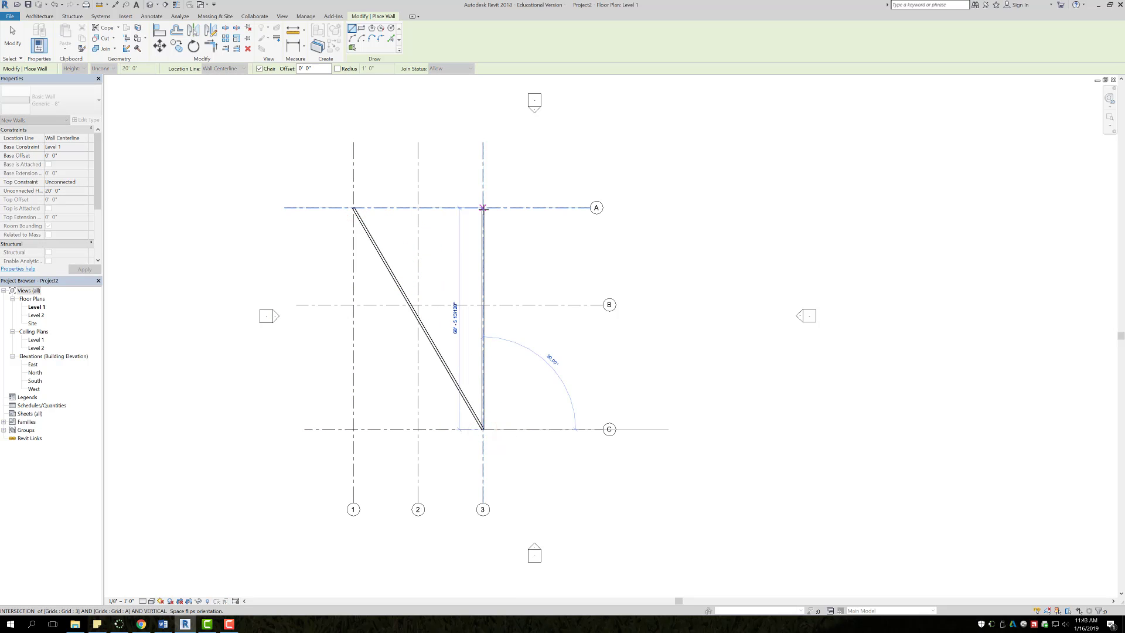
left_click(483, 208)
left_click(353, 207)
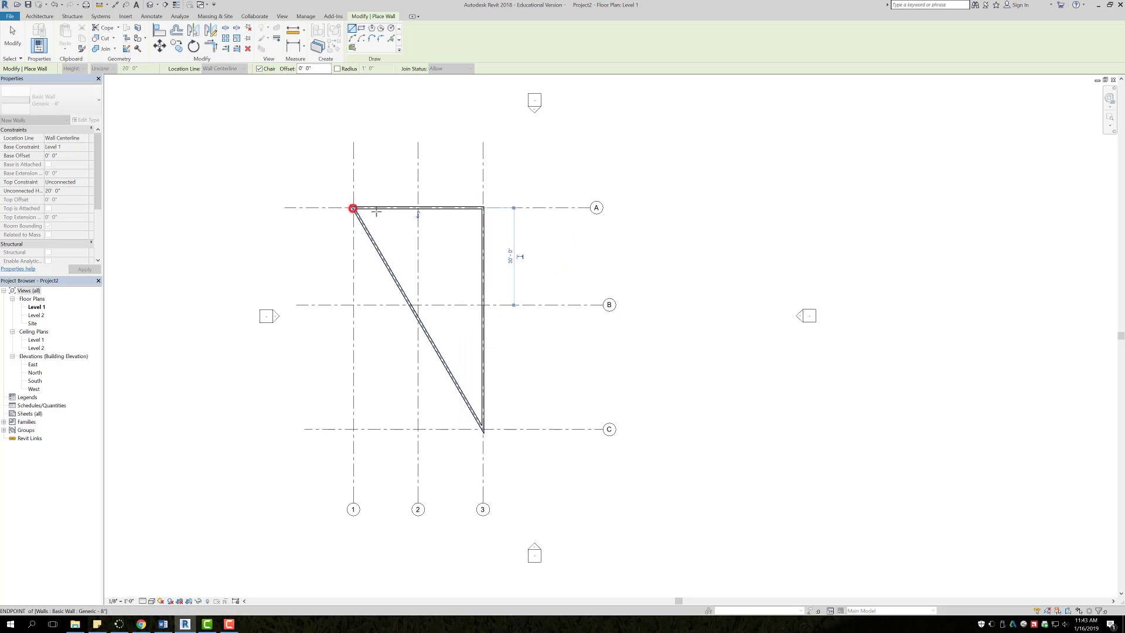
key("Escape")
key("Escape")
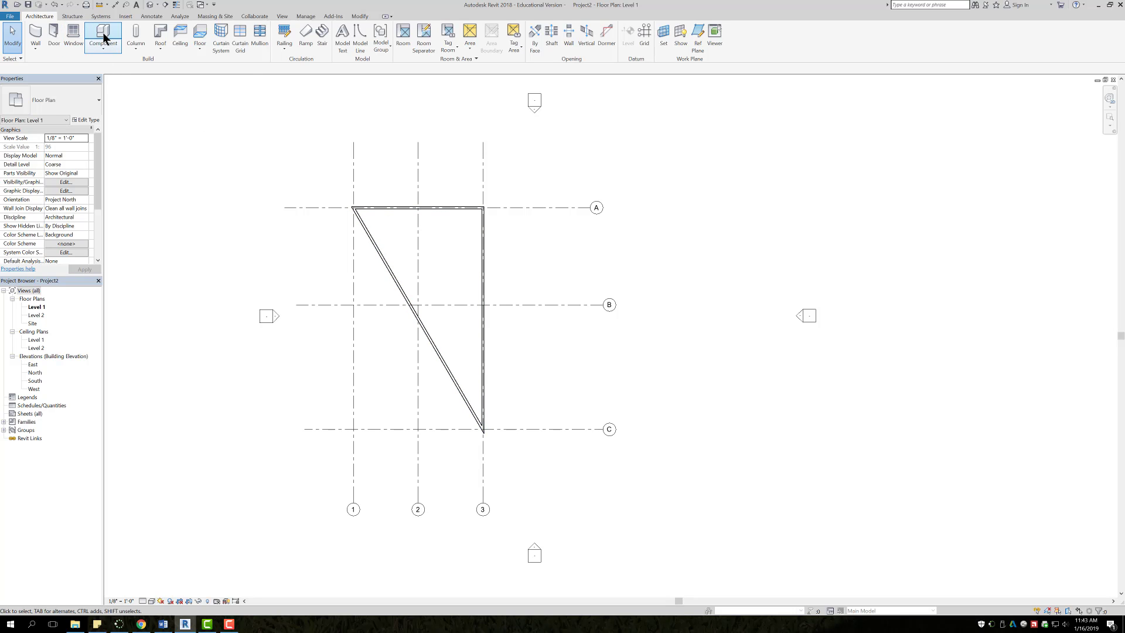
left_click(54, 36)
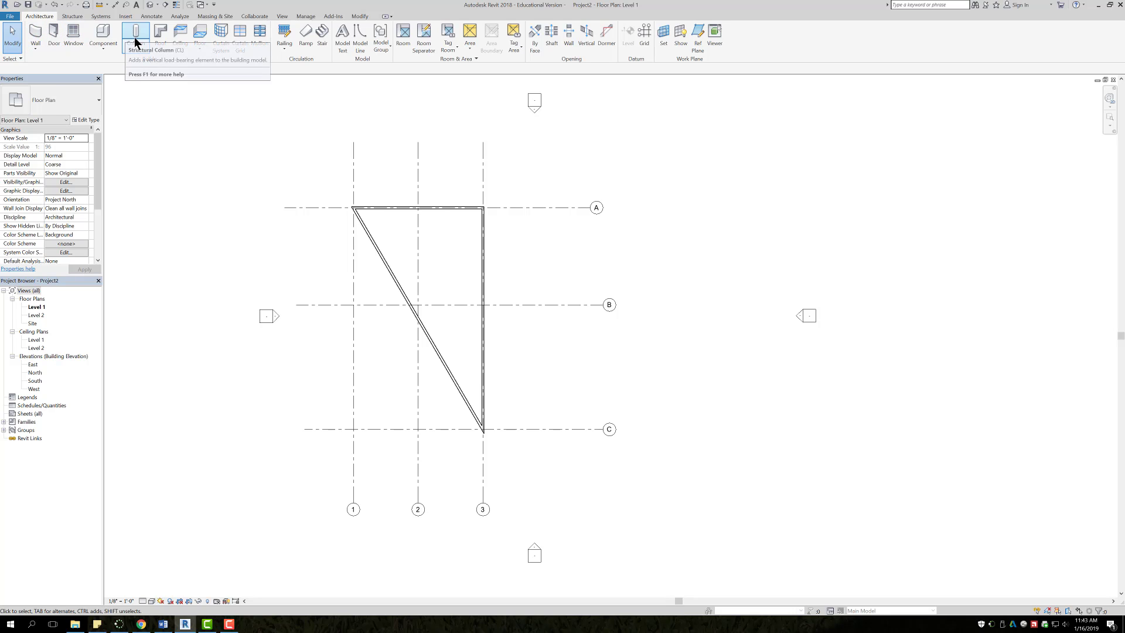